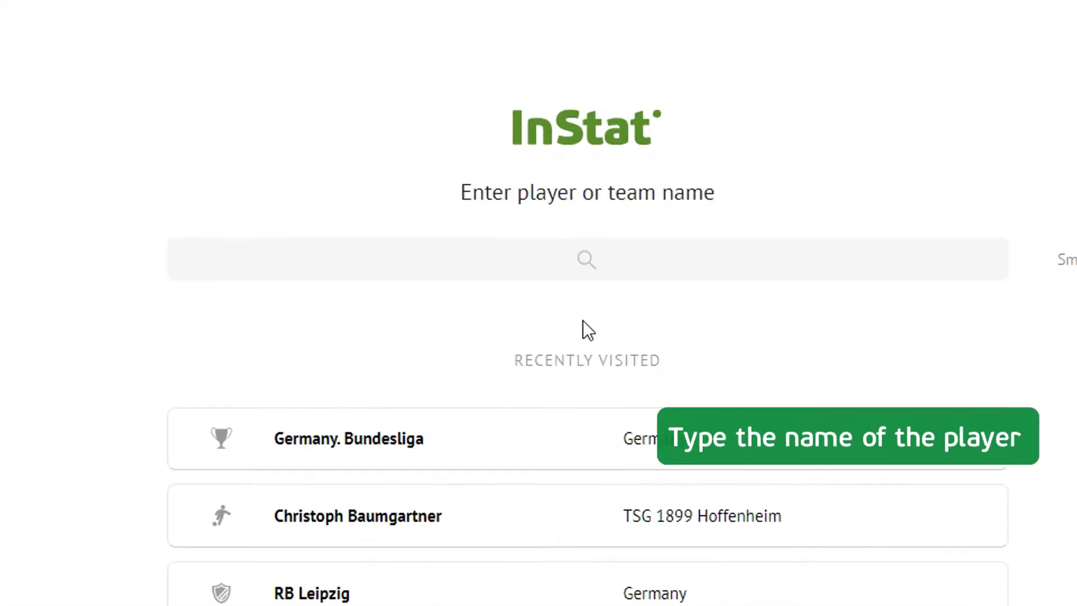
Select the player-or-team search box on the start page
click(586, 259)
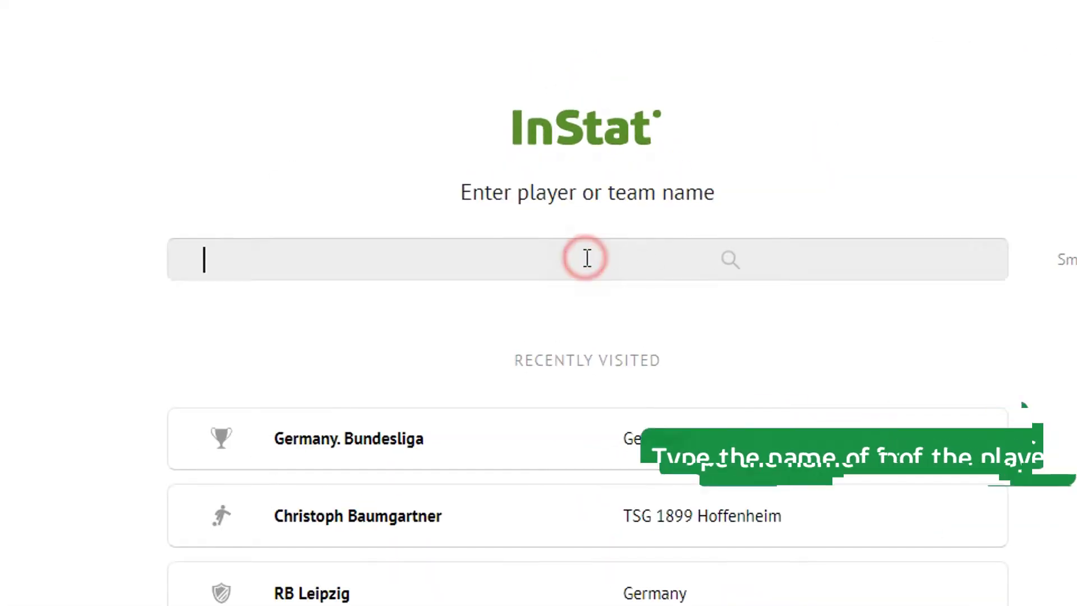
Search for the player by name and open his Borussia Dortmund profile
text(jadon sancho)
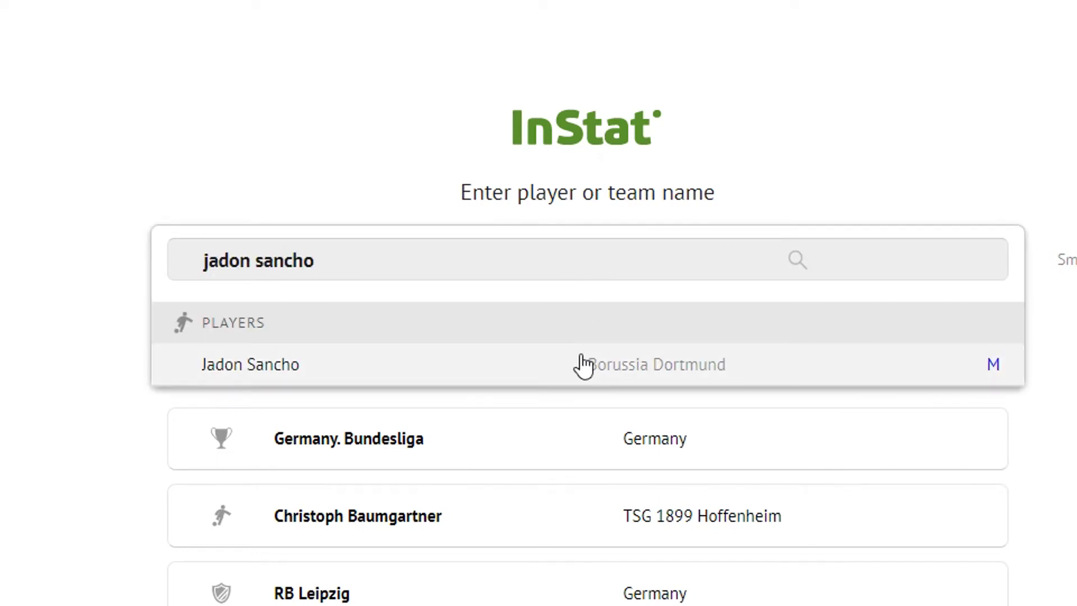
click(583, 365)
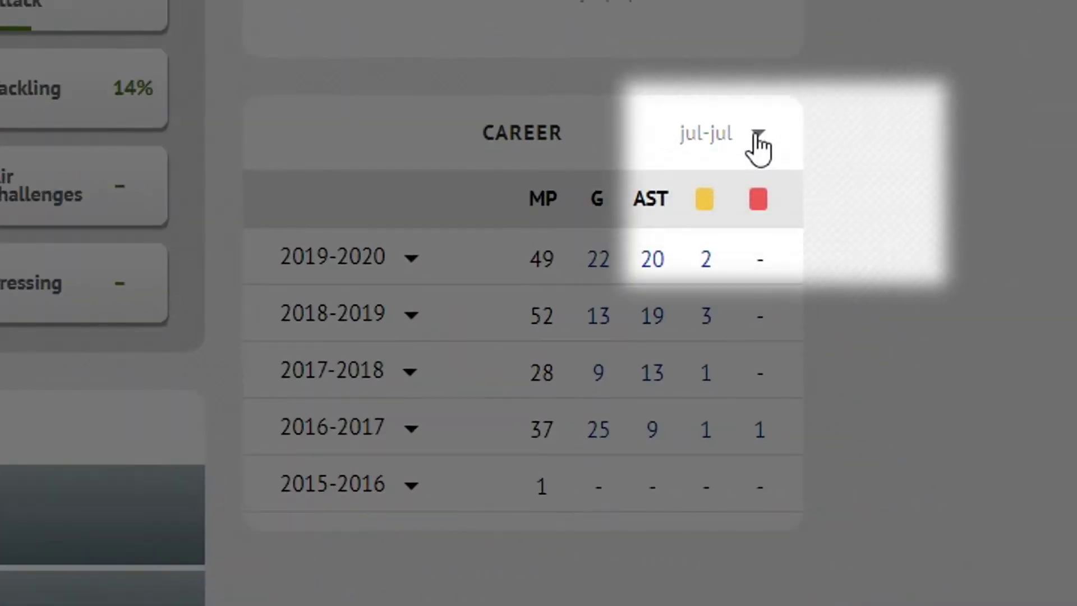
click(810, 205)
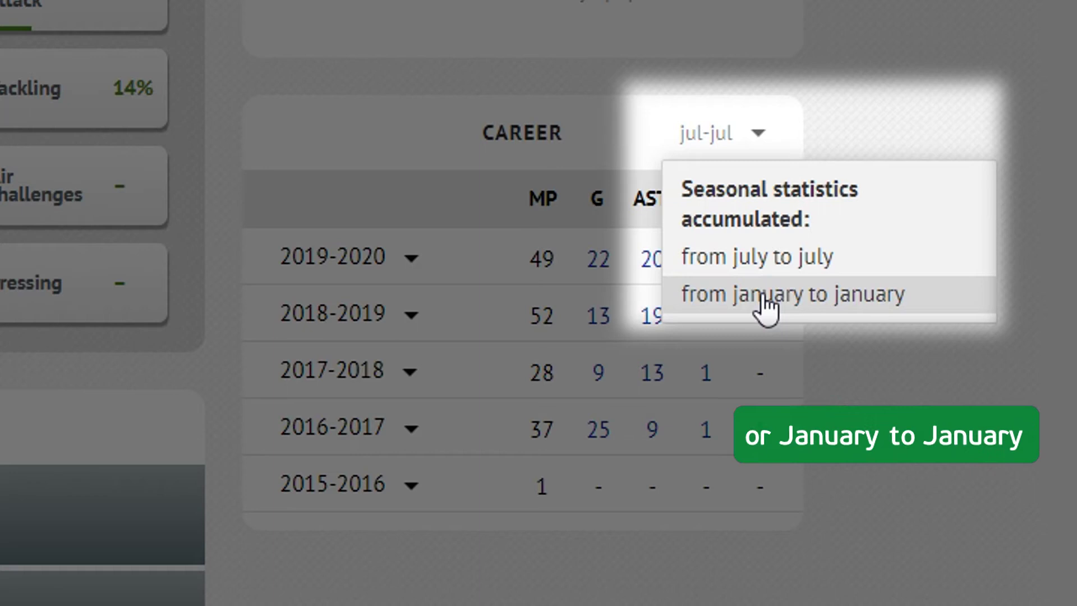
click(751, 257)
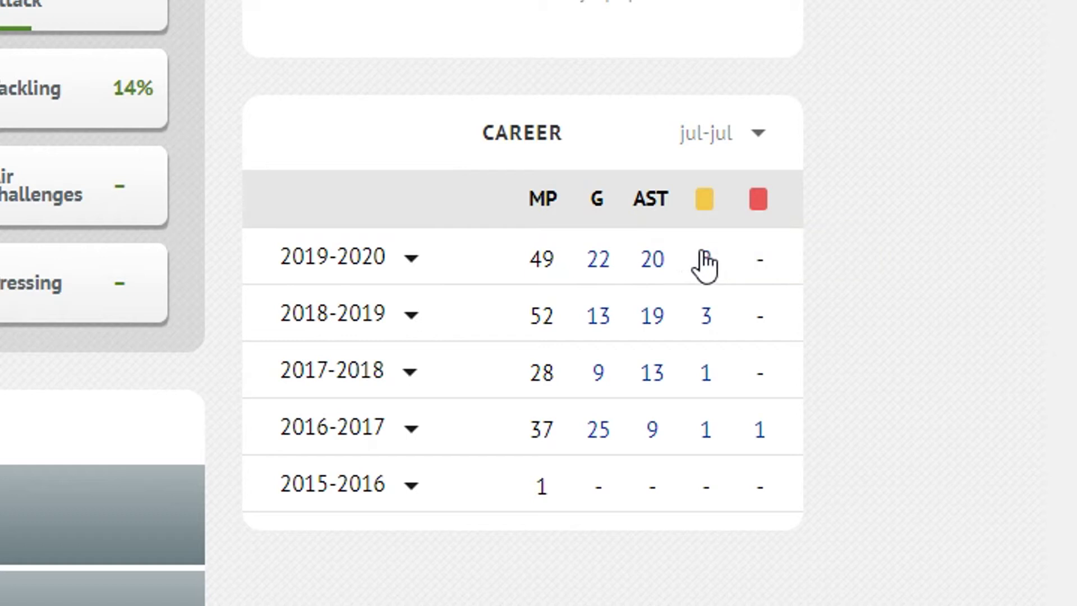
click(410, 261)
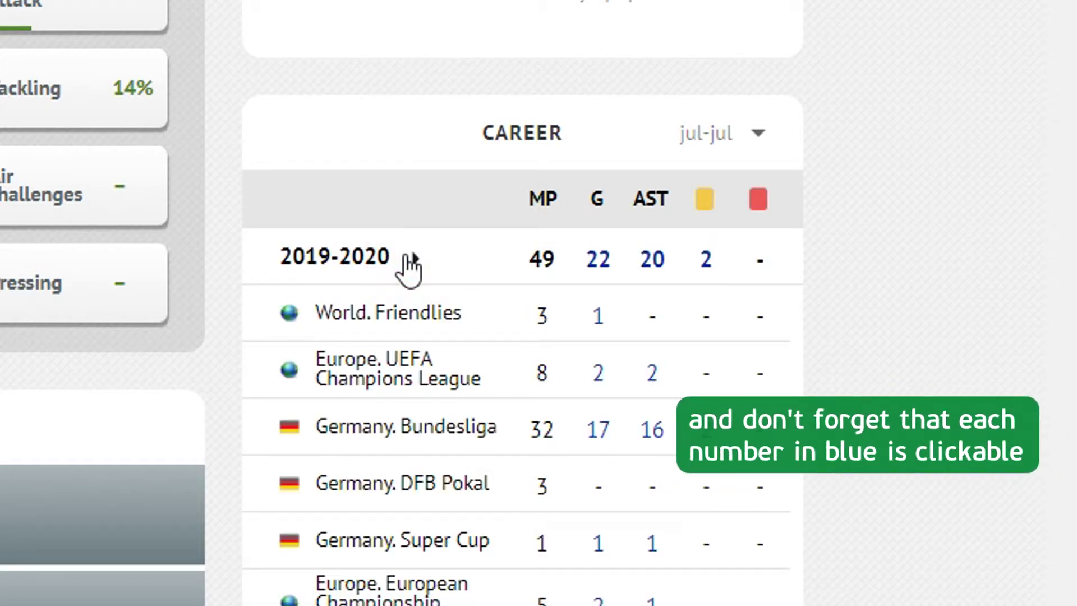
Watch the player's 2019-2020 Champions League goals from the career breakdown
click(598, 373)
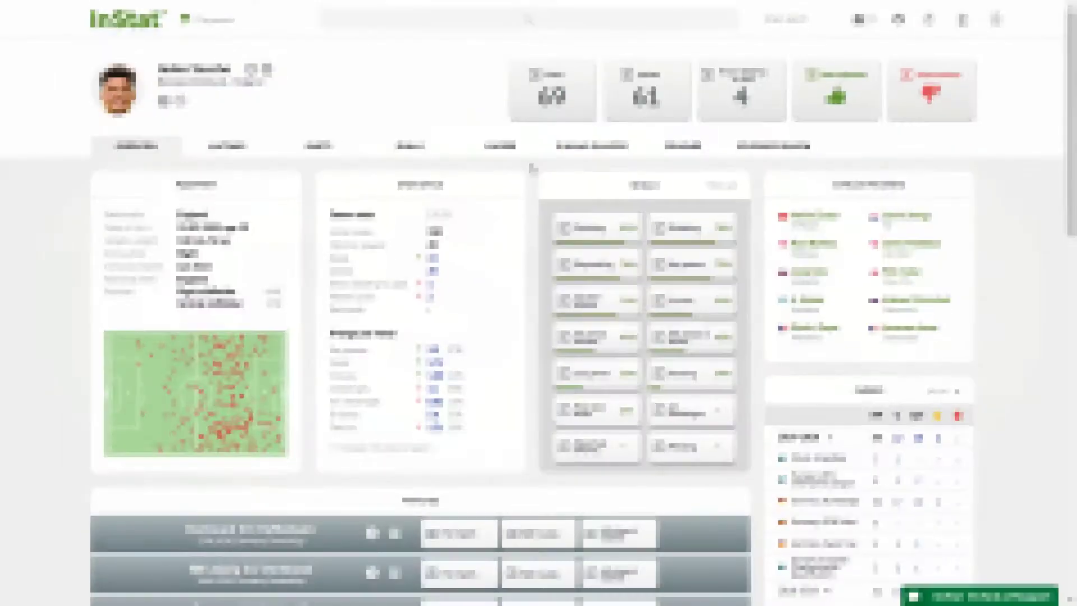
Switch to the full career statistics table covering 2015-2016 to 2019-2020
click(504, 151)
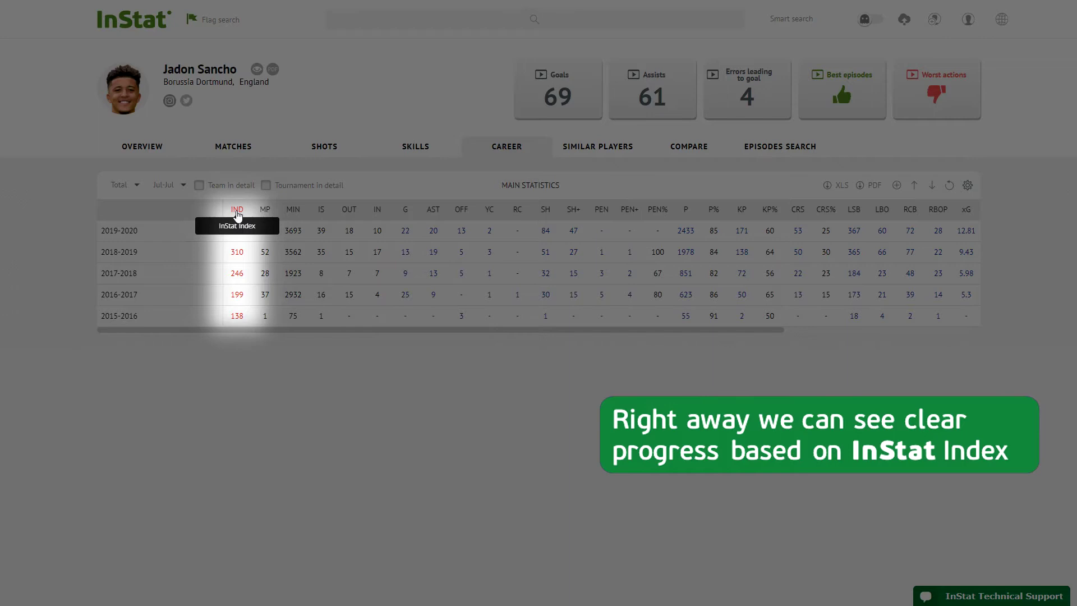
Split career rows by team and tournament, and watch the 2019-2020 England key passes
click(199, 187)
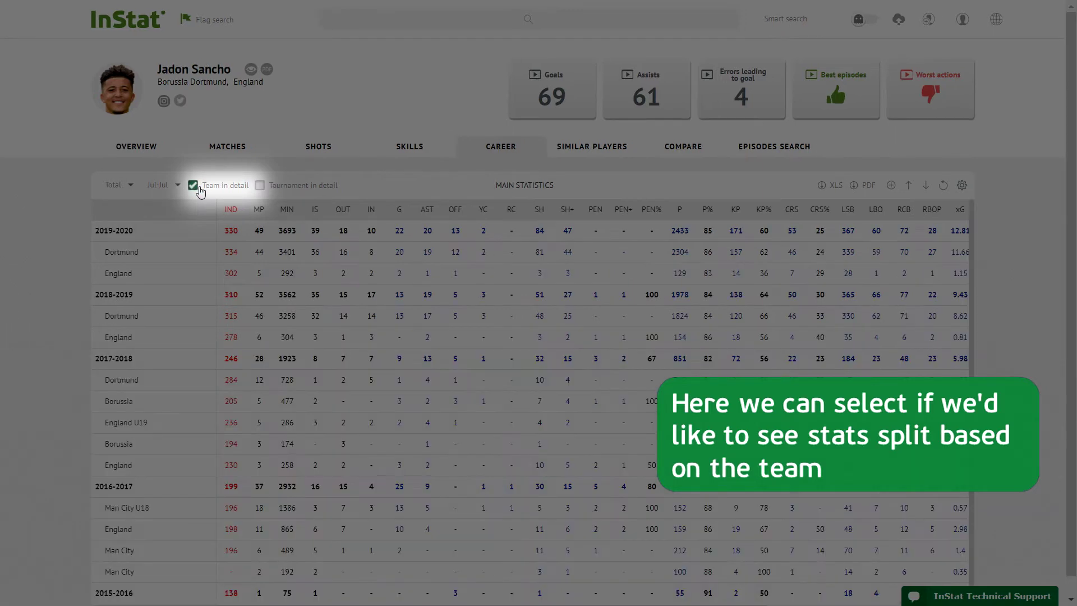
click(261, 187)
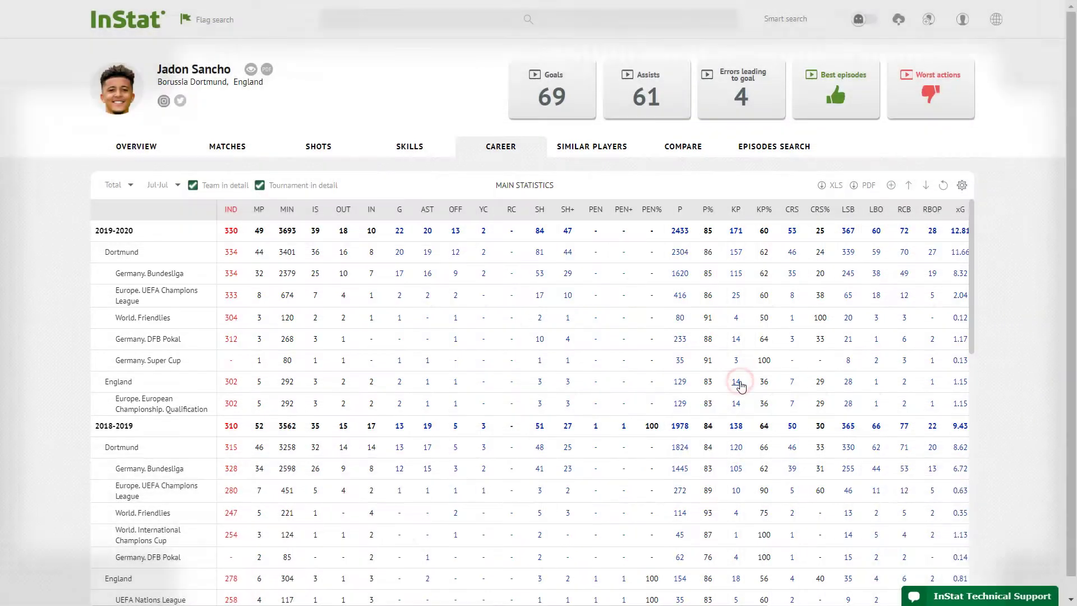
click(736, 382)
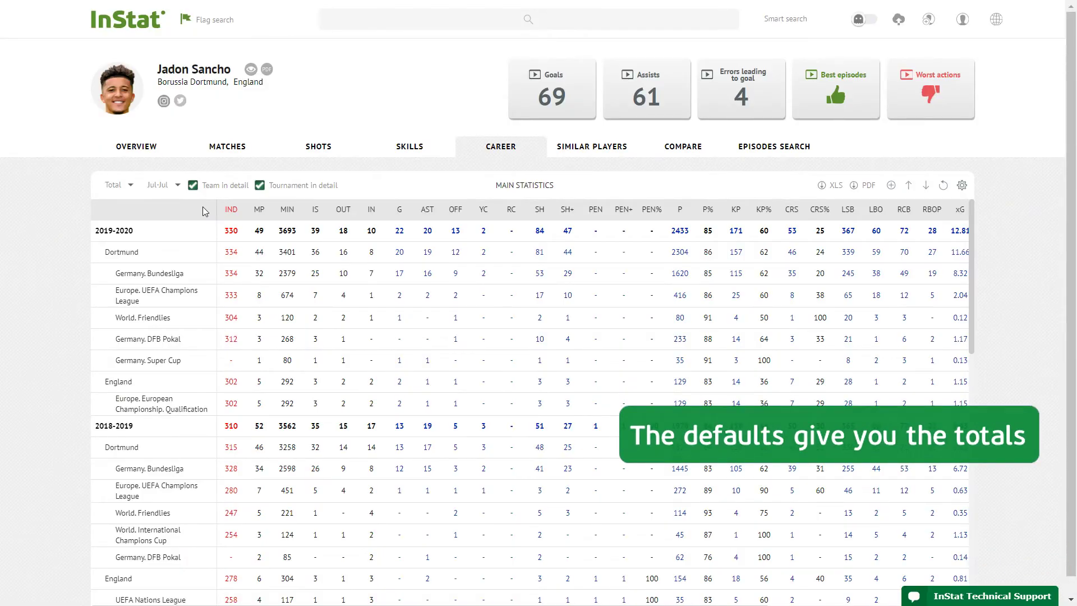
click(130, 186)
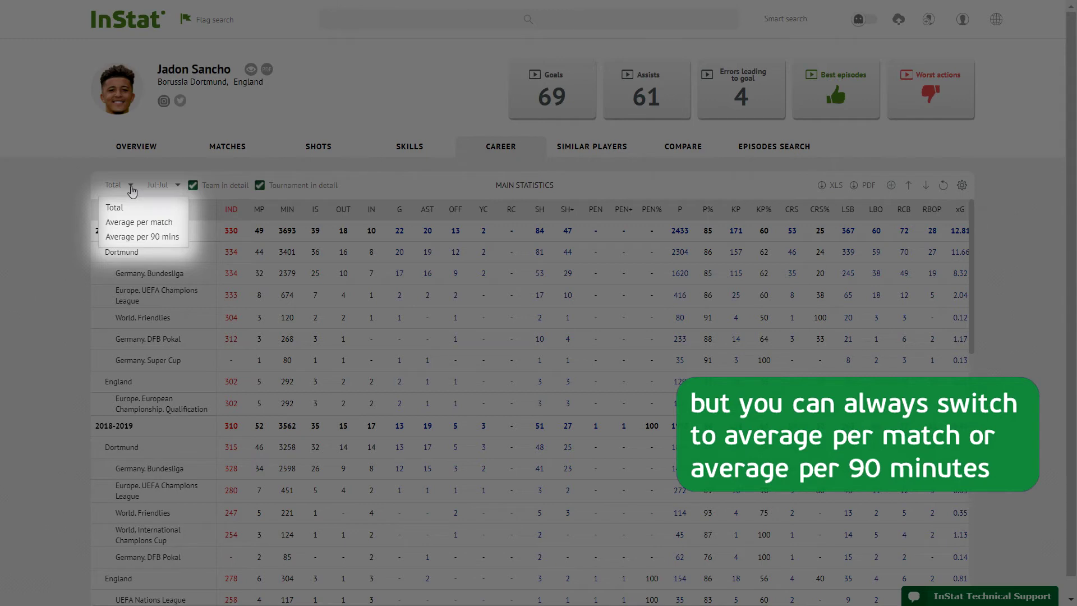
Show career values as per-match averages, then as averages per 90 minutes
click(140, 223)
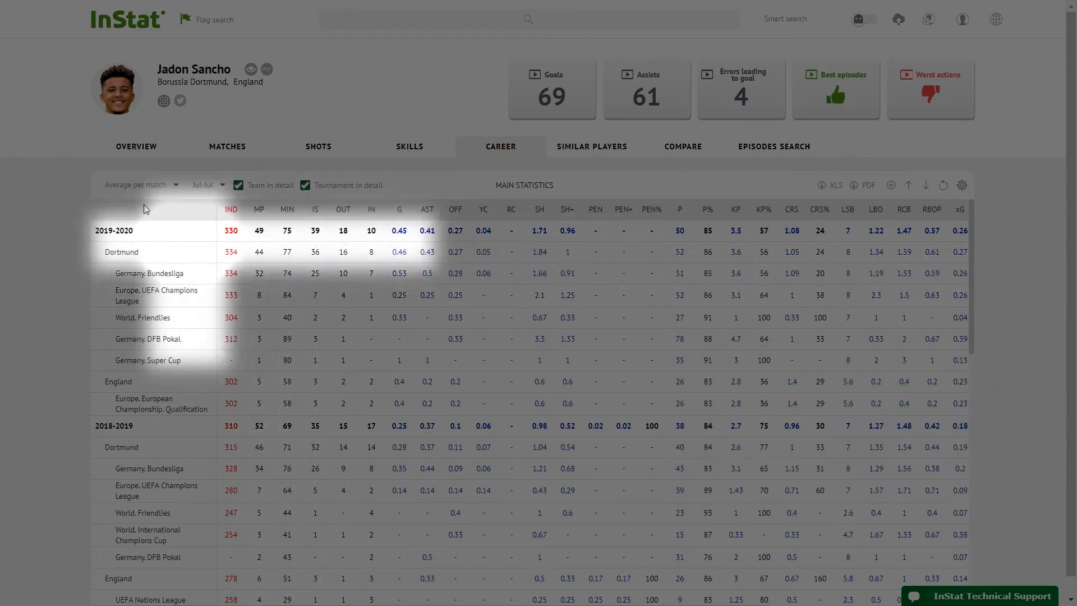
click(144, 190)
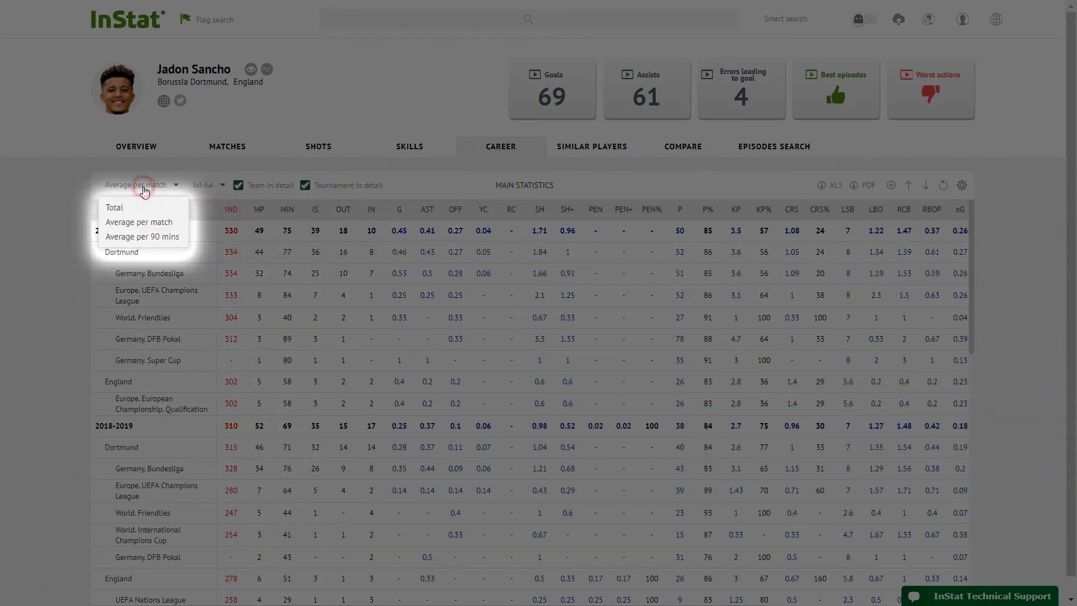
click(145, 237)
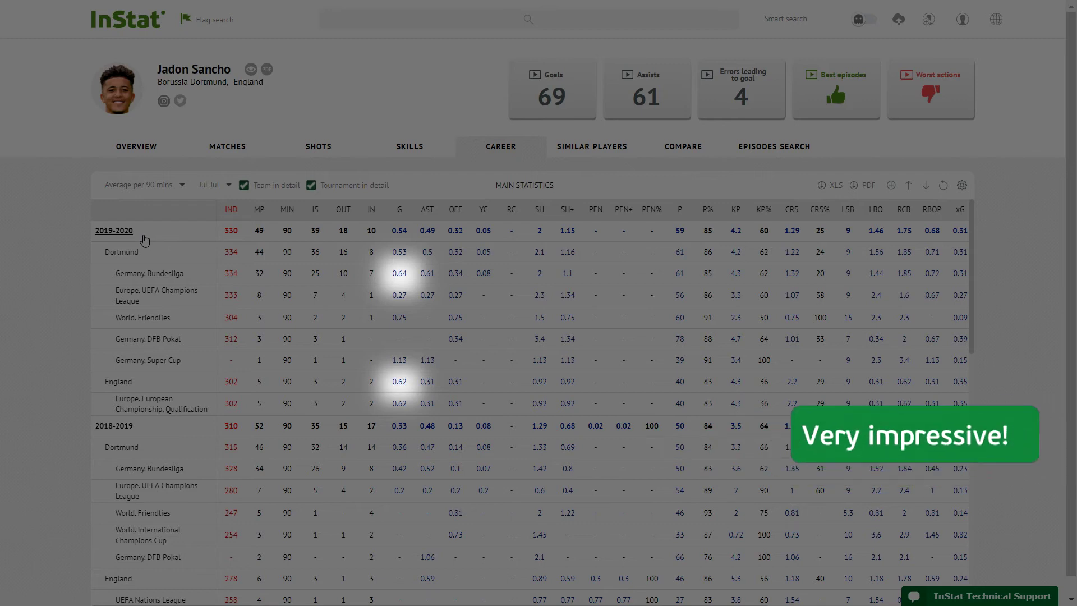
Scroll the career table and open its Main statistics parameter settings
scroll(144, 240, down, 3)
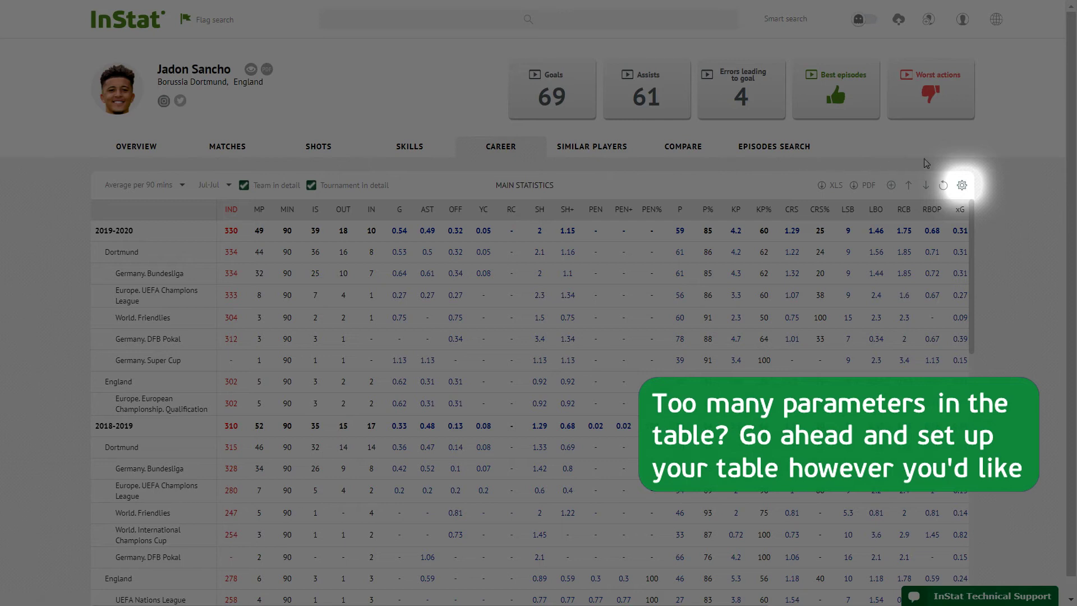
click(964, 190)
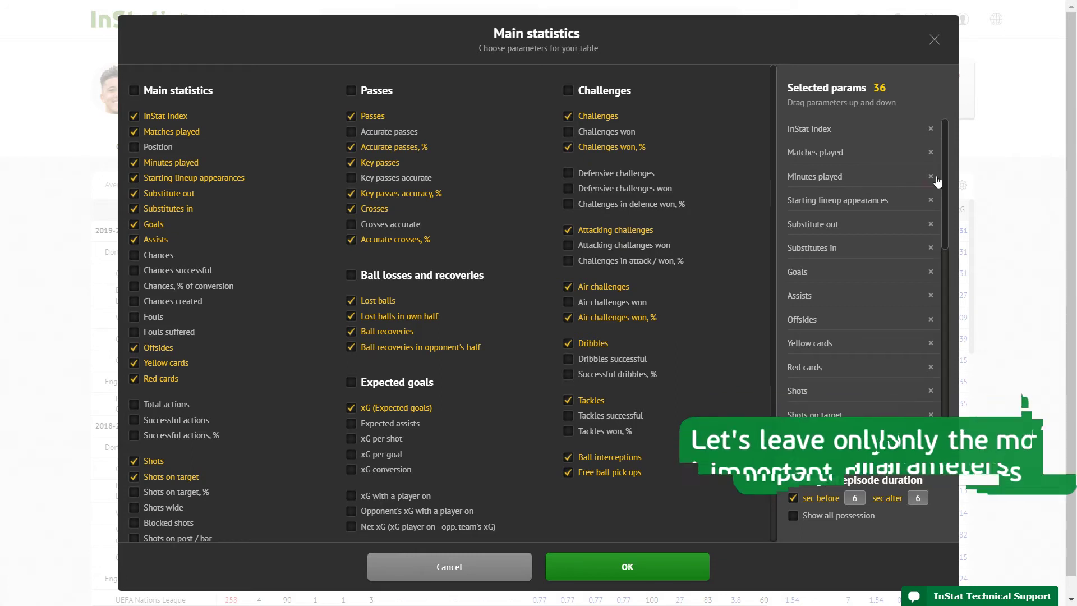
Trim to 10 parameters, removing minutes, substitutions, cards, crosses, xG and tackles, and confirm
click(938, 176)
click(937, 199)
click(935, 271)
click(936, 272)
click(936, 271)
click(935, 199)
click(934, 297)
click(932, 298)
click(932, 297)
click(932, 321)
click(932, 321)
click(932, 321)
click(932, 321)
click(932, 321)
click(932, 321)
click(932, 344)
click(932, 344)
click(933, 344)
click(937, 367)
click(937, 366)
click(937, 367)
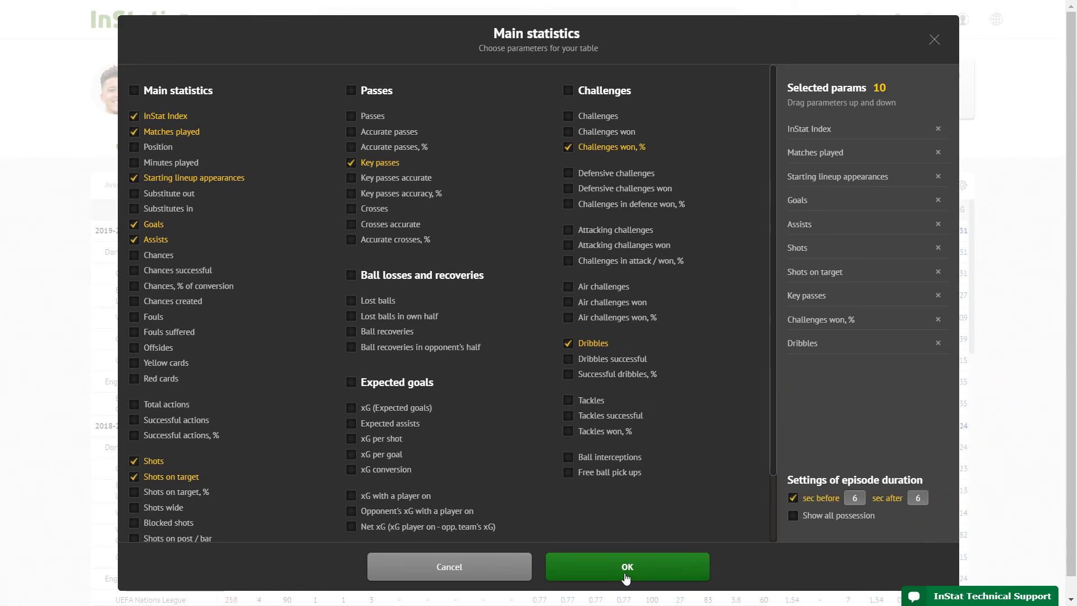
click(626, 578)
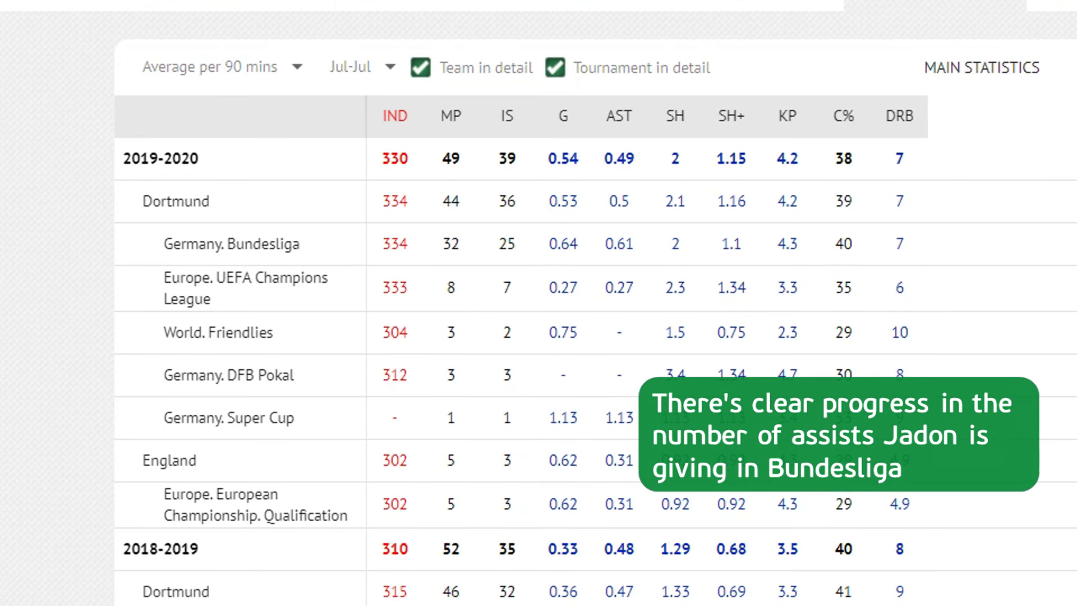